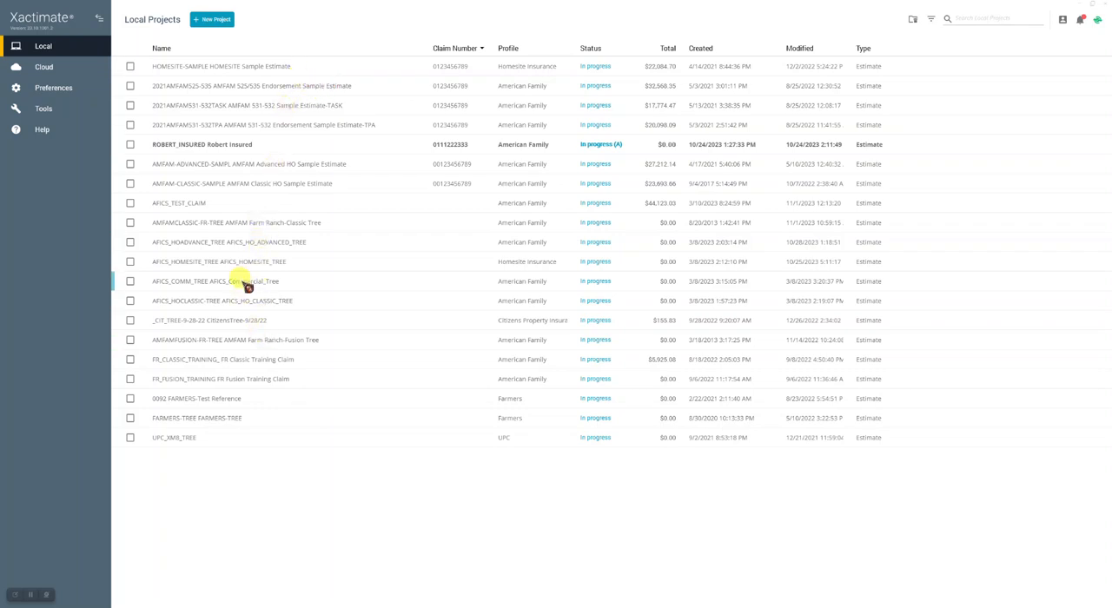
# - Check the deleted projects list and the preset project filters, without restoring a project or applying a filter
pyautogui.click(216, 21)
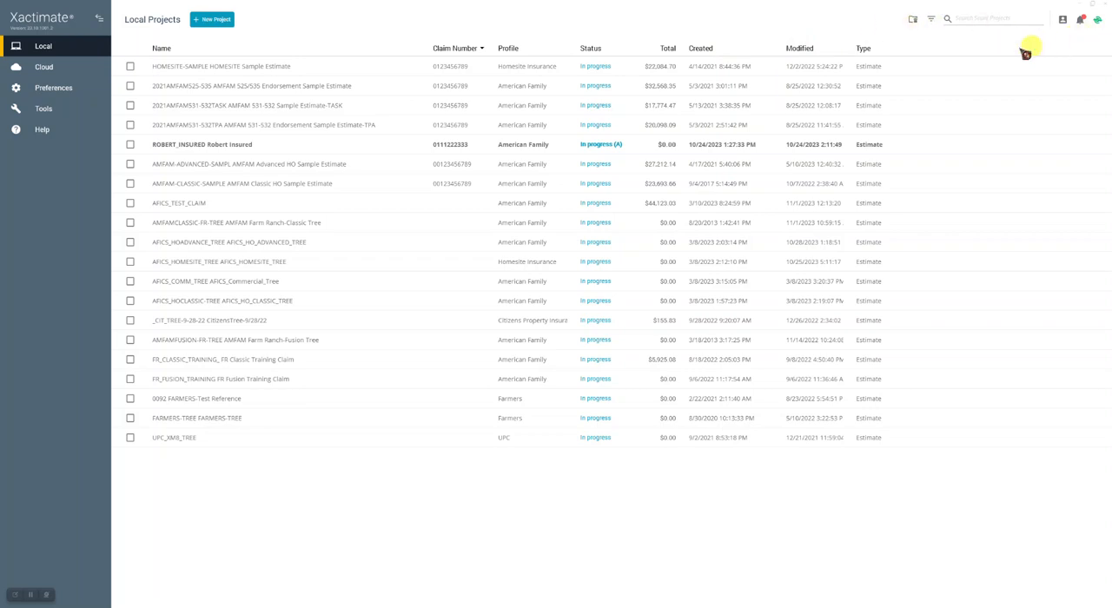
pyautogui.click(913, 20)
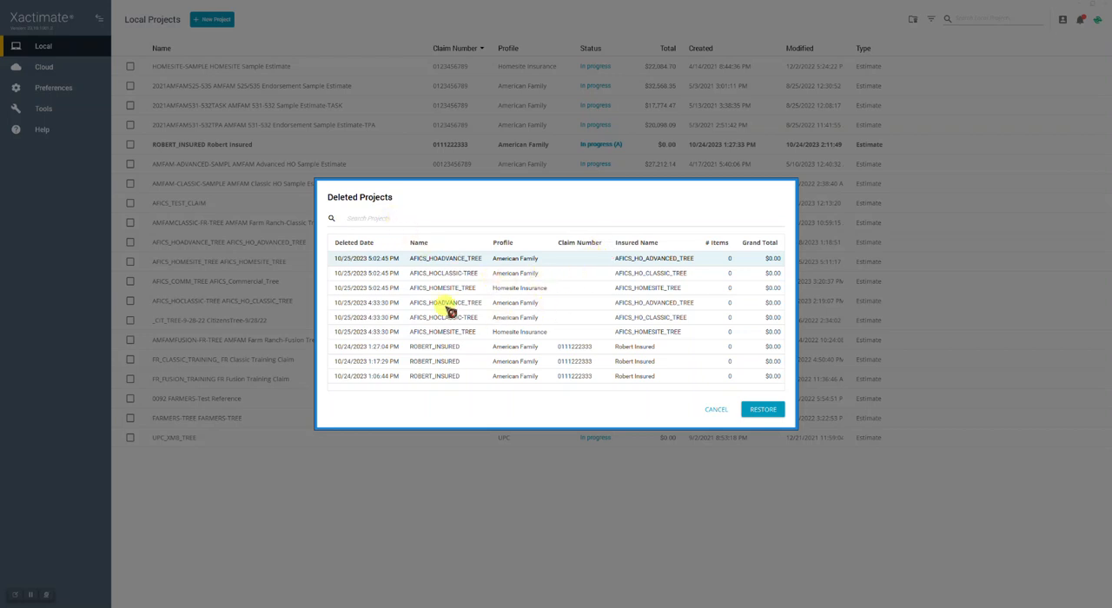
pyautogui.click(773, 424)
pyautogui.click(717, 412)
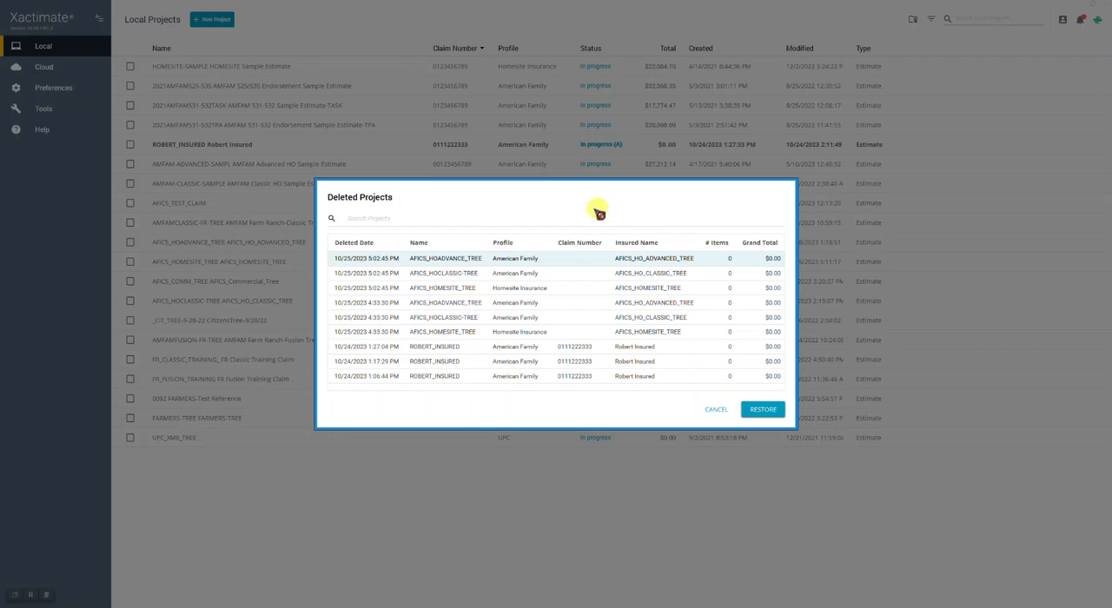
pyautogui.click(716, 410)
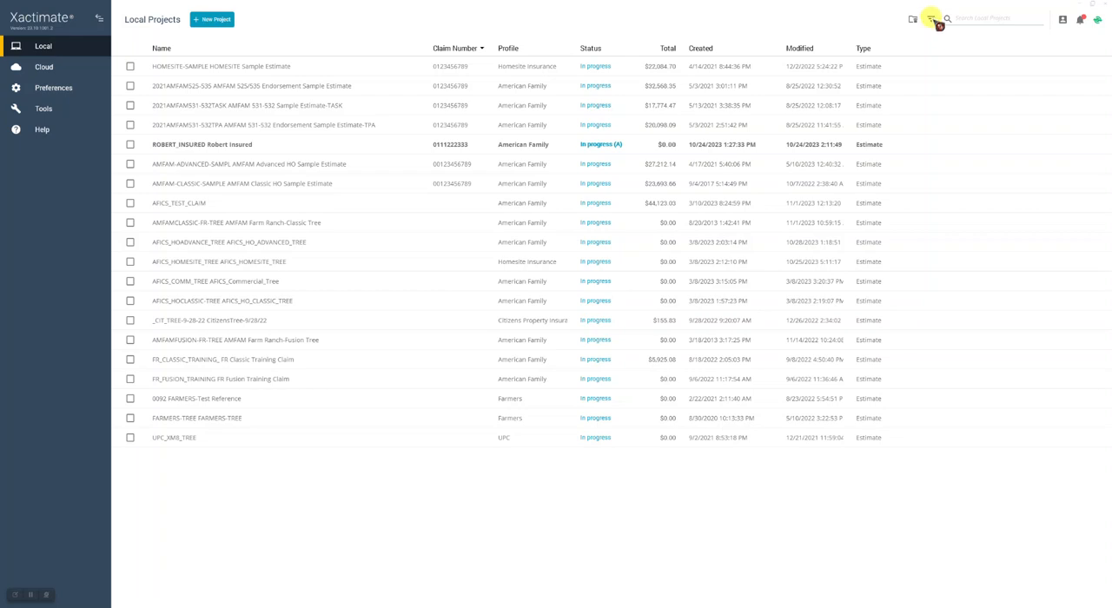
pyautogui.click(932, 19)
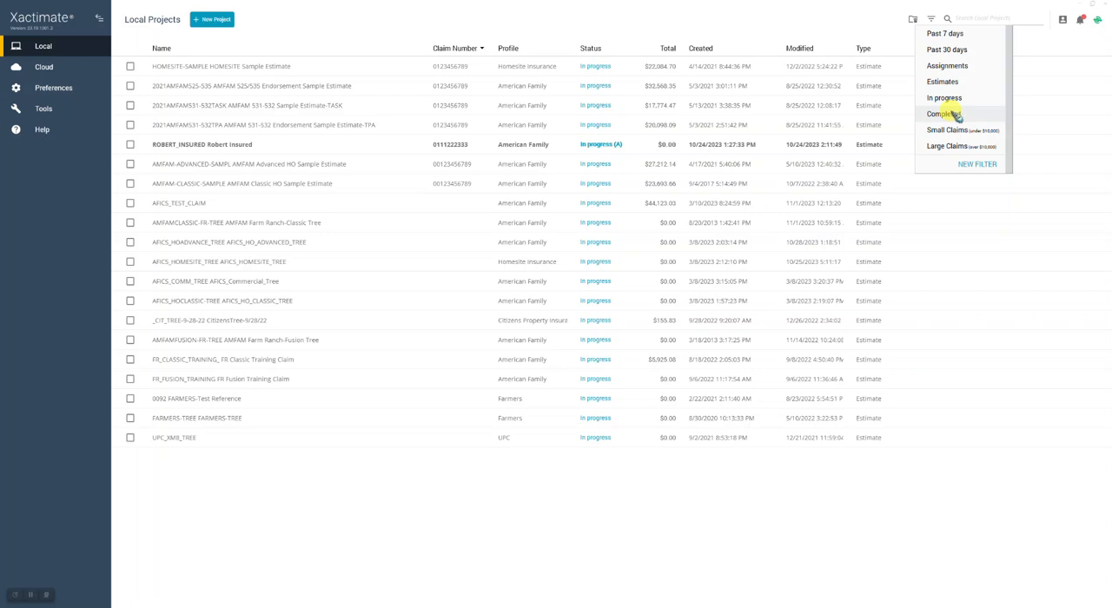
pyautogui.click(842, 14)
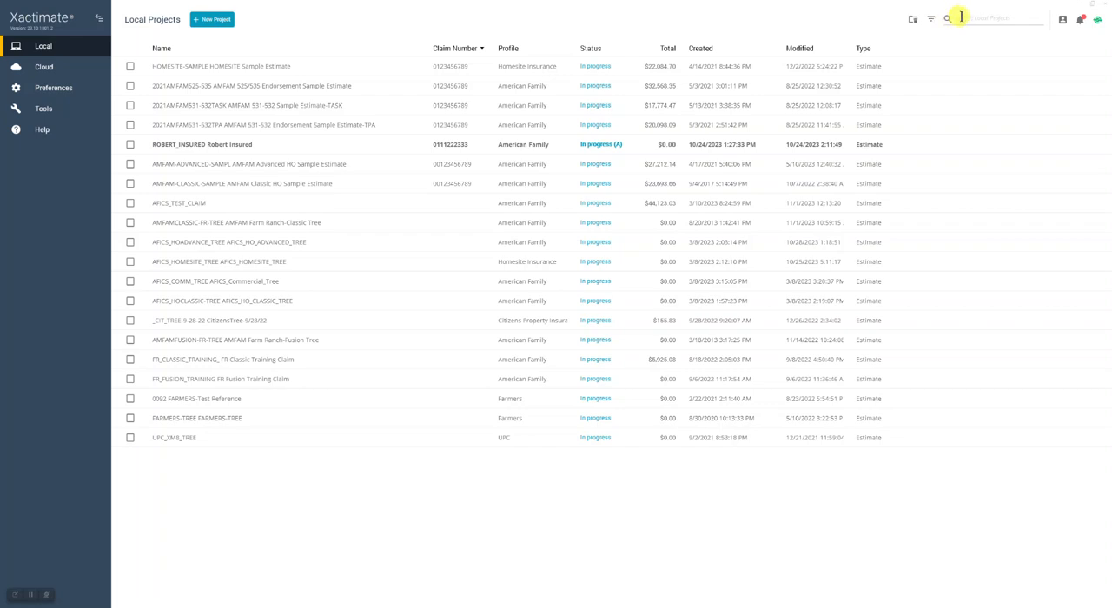
# - View the signed-in account's details and the notifications list, closing each one after reading it
pyautogui.click(1063, 20)
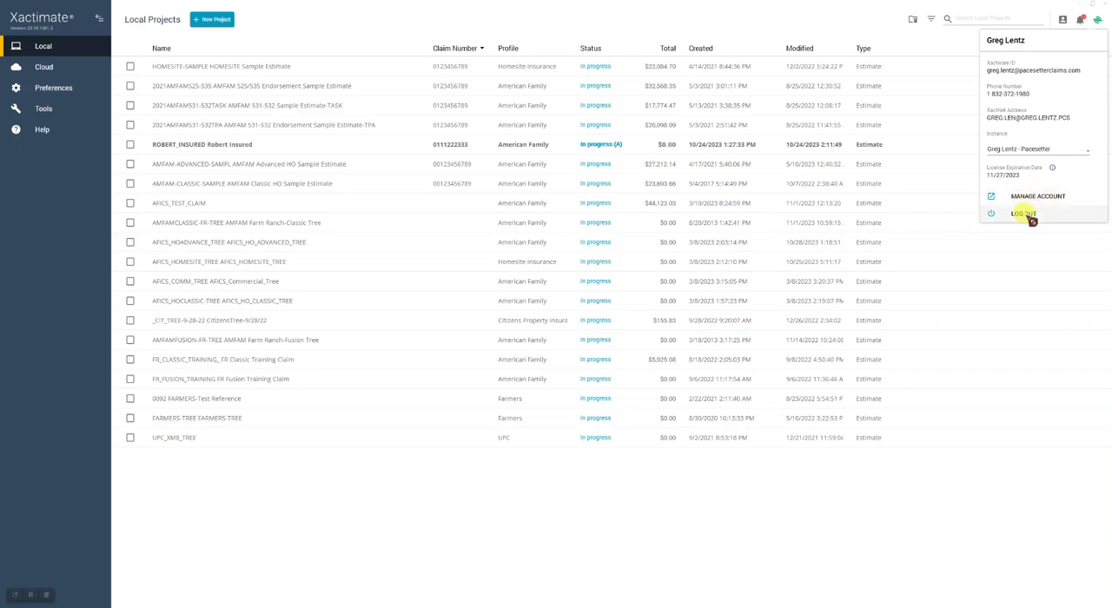
pyautogui.click(843, 14)
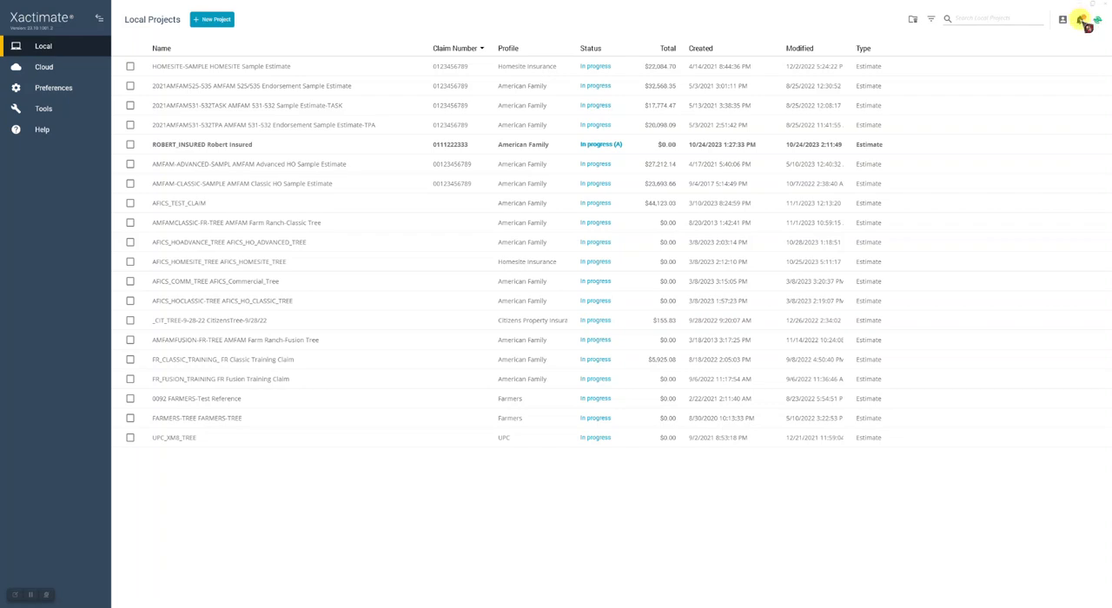
pyautogui.click(1081, 19)
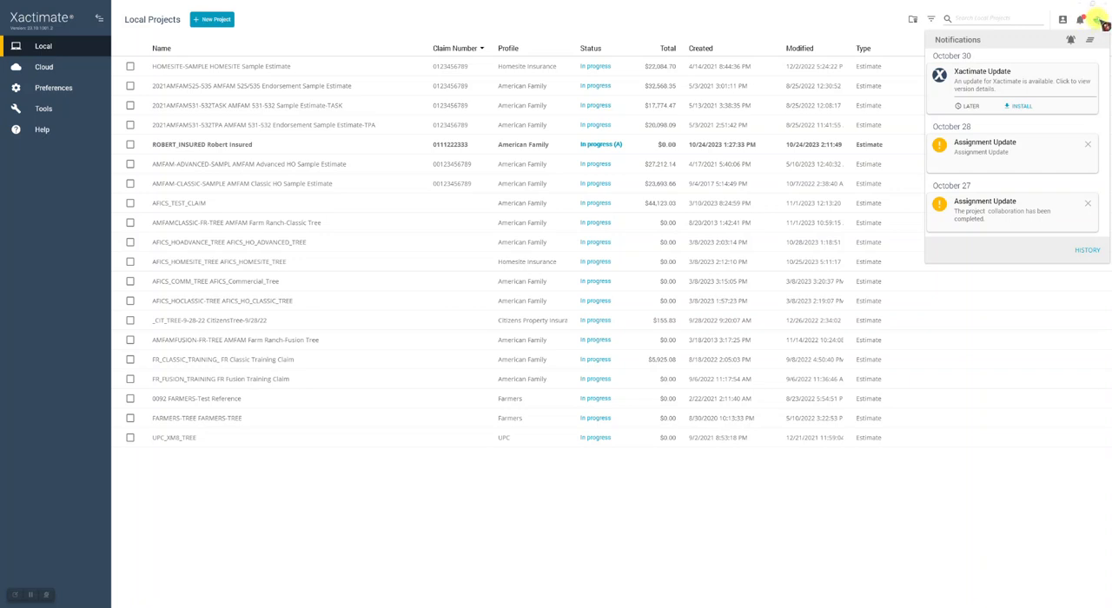
pyautogui.click(855, 16)
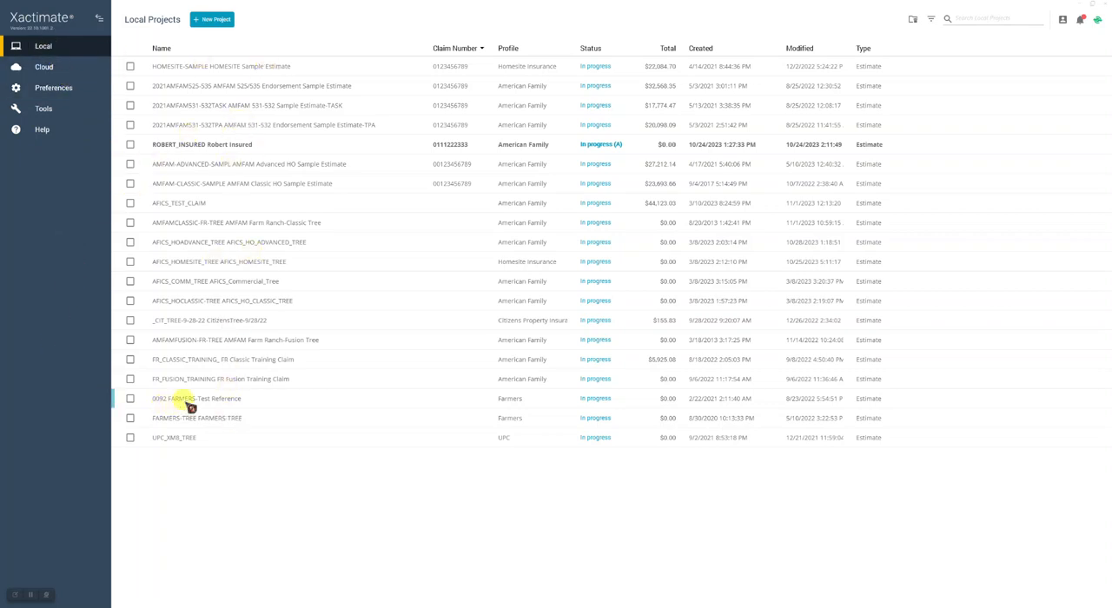
# - Browse my own cloud projects from start to end and select the 2021AMFAMS25-S35 estimate to see its available actions
pyautogui.click(40, 66)
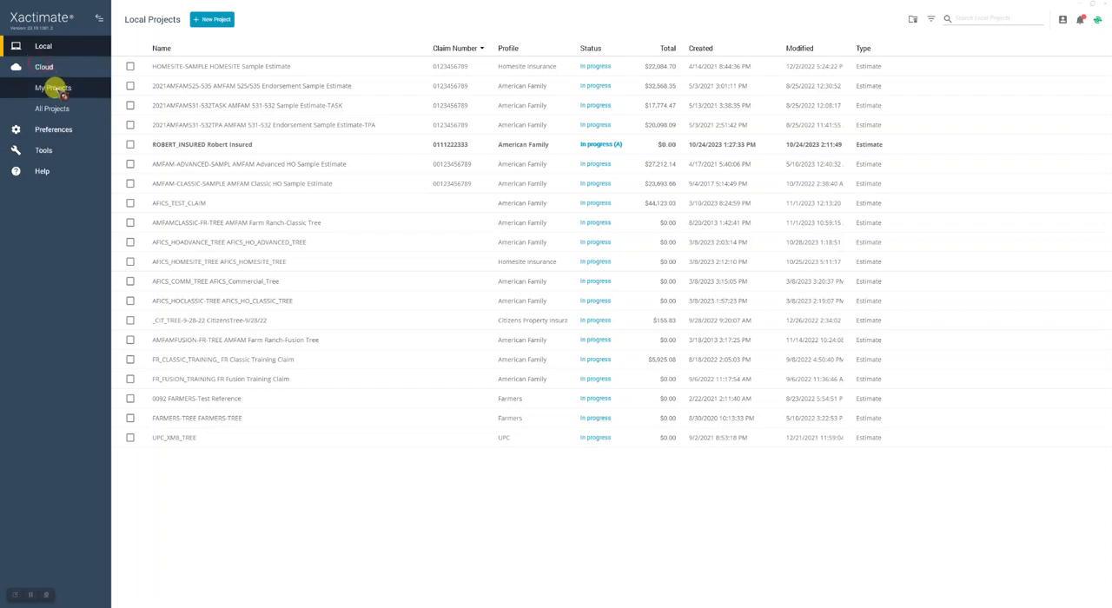
pyautogui.click(60, 103)
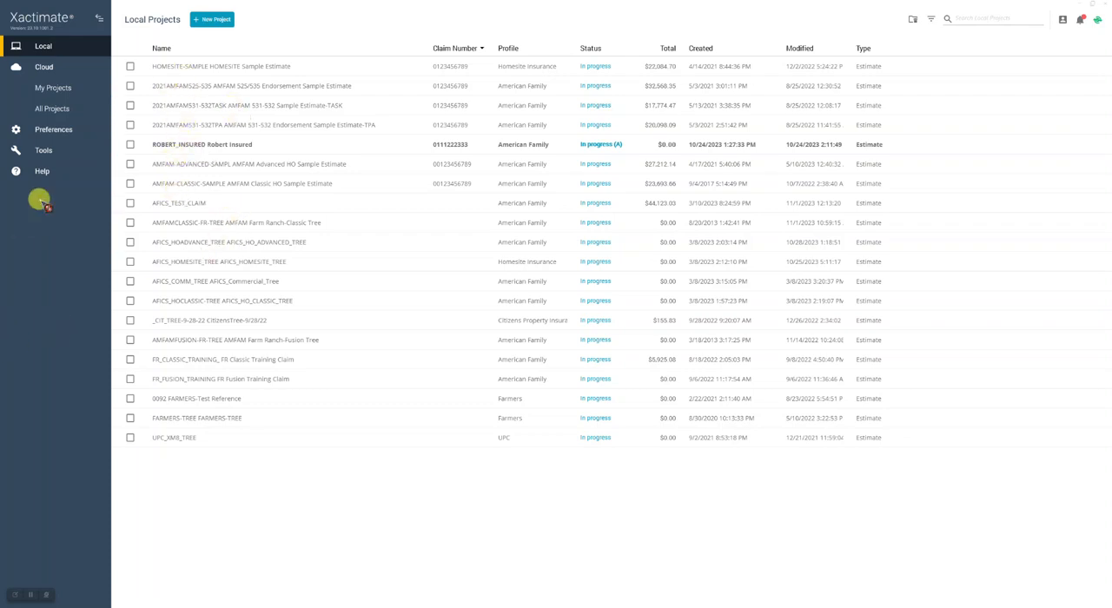
pyautogui.click(46, 90)
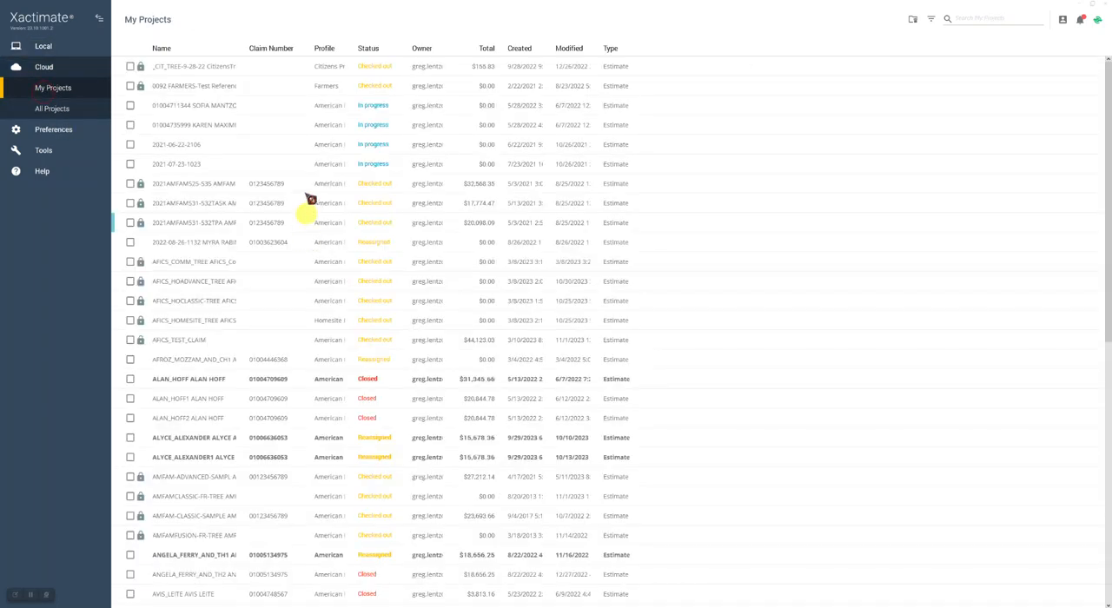
pyautogui.scroll(-9, 228, 173)
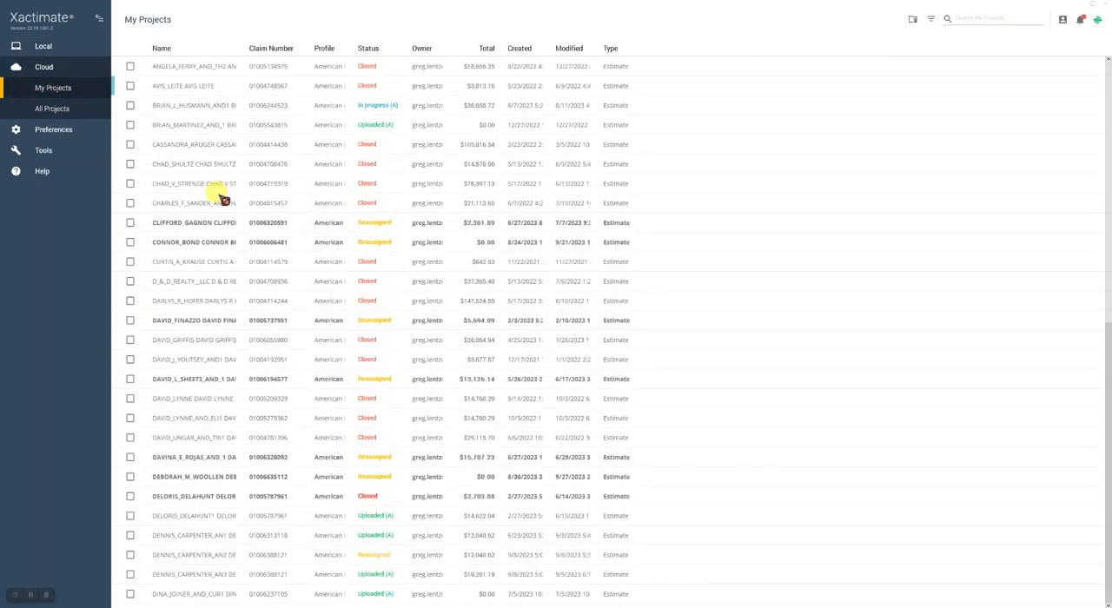
pyautogui.scroll(9, 224, 201)
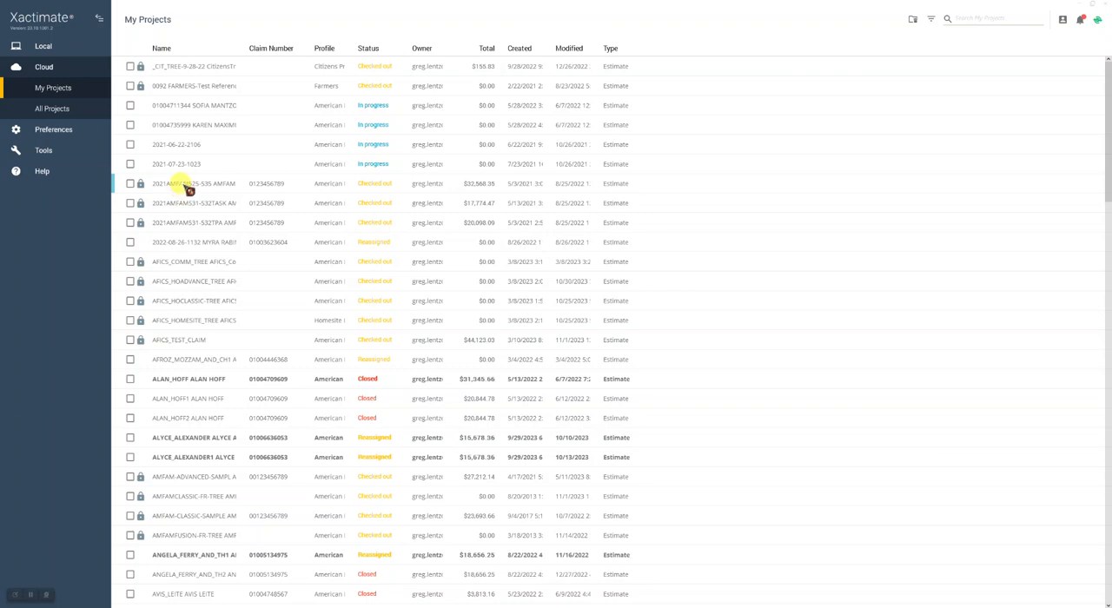
pyautogui.click(195, 188)
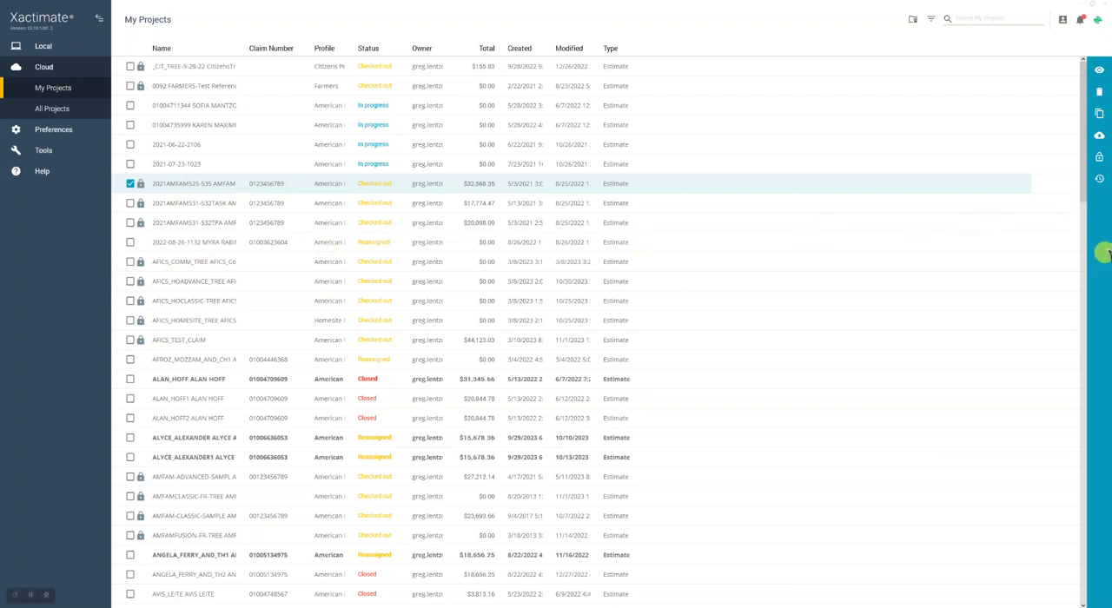
pyautogui.click(1105, 142)
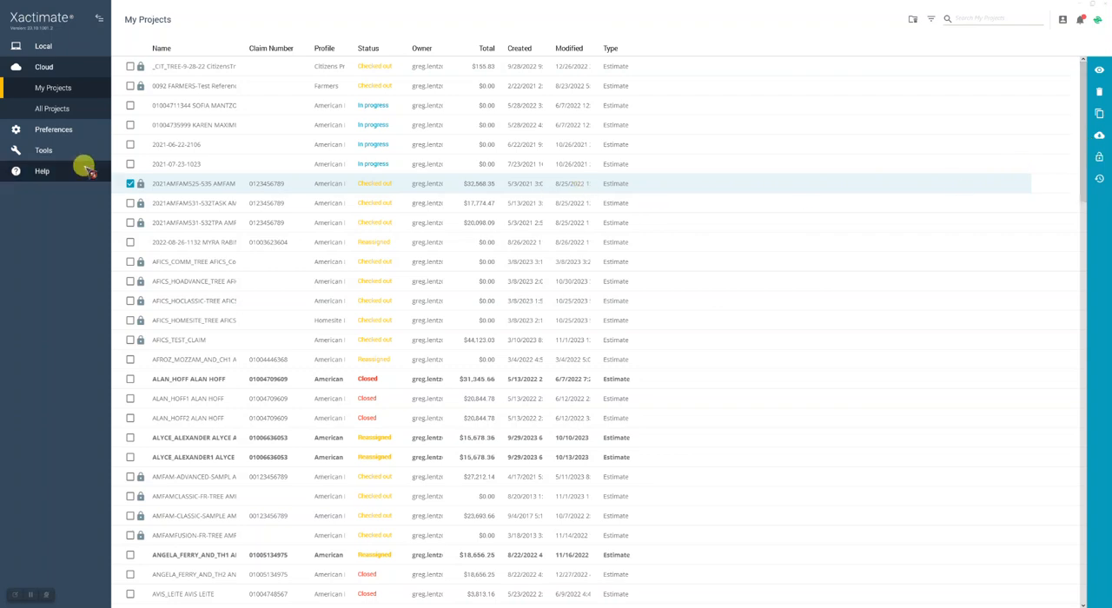
# - Review the general preferences, from the user signature and project list view down to the project window settings
pyautogui.click(45, 67)
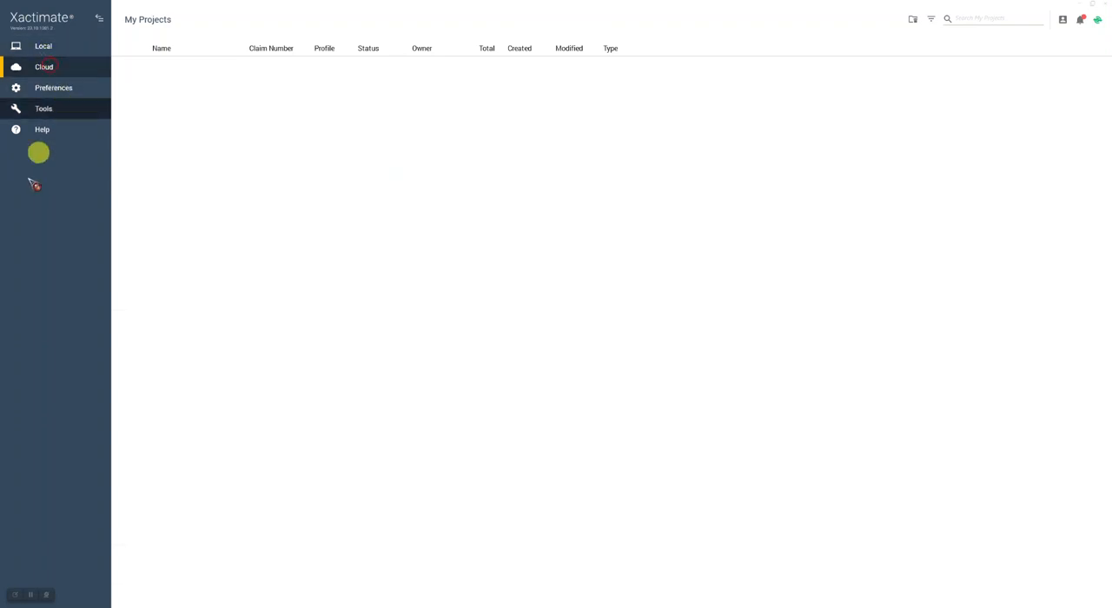
pyautogui.click(48, 87)
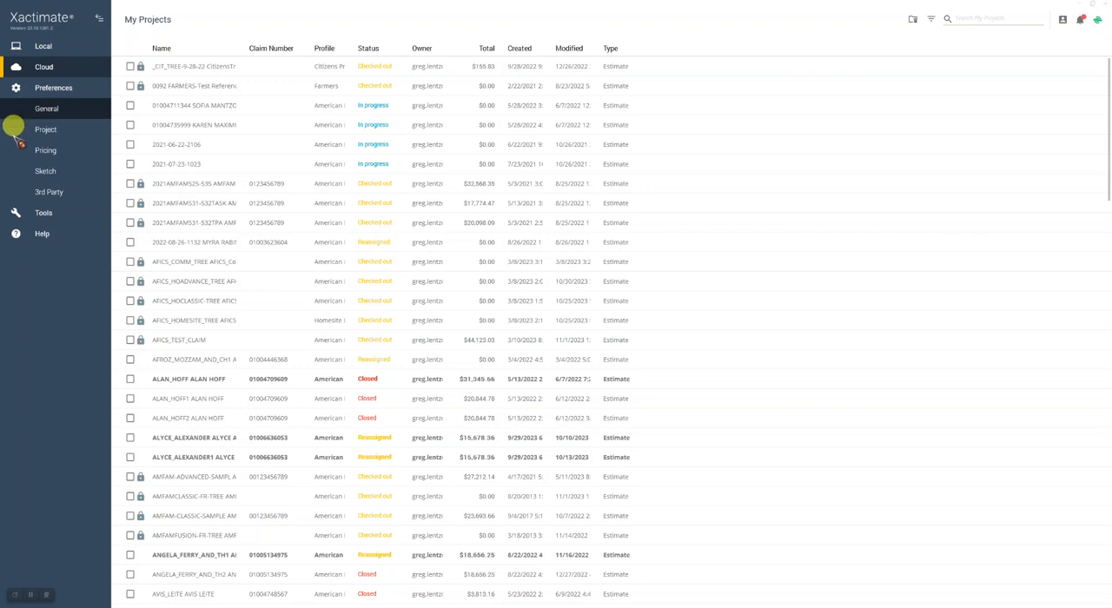
pyautogui.click(44, 108)
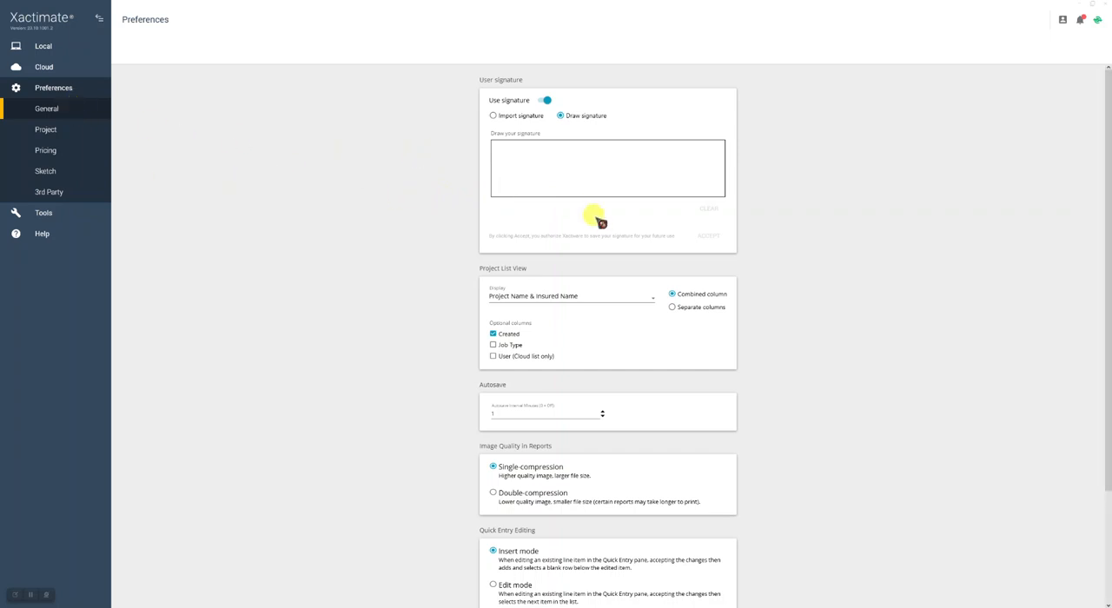
pyautogui.scroll(-1, 623, 272)
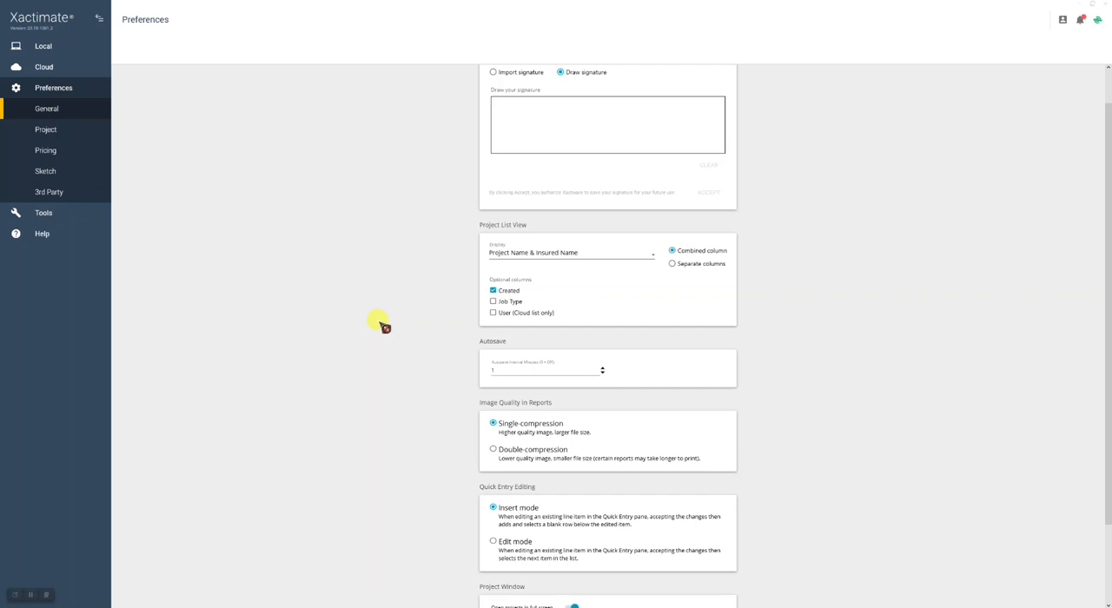
pyautogui.scroll(-2, 382, 325)
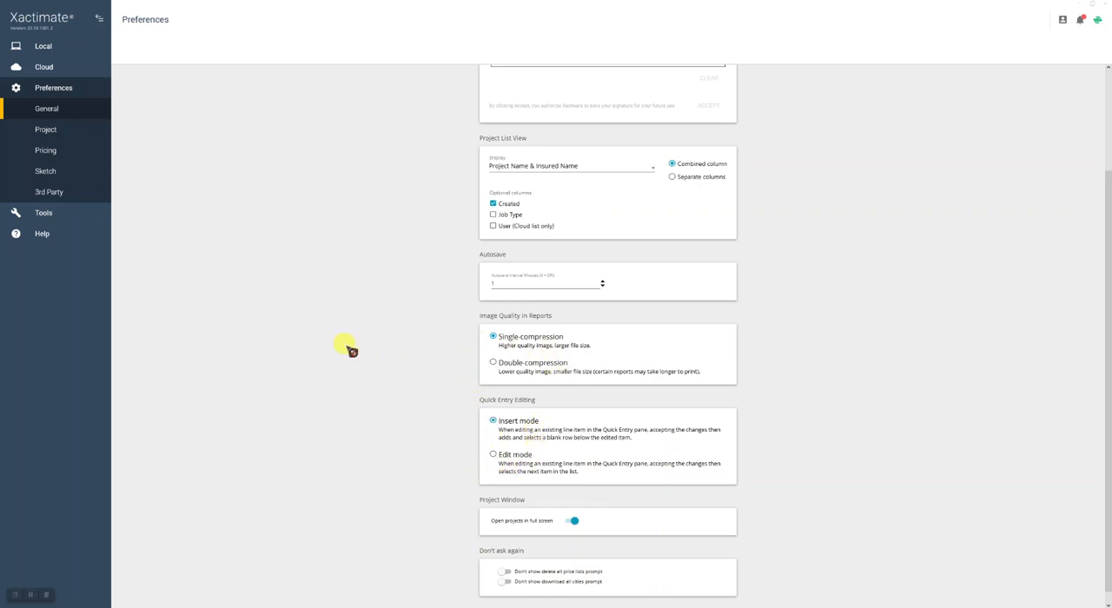
# - Review the project preferences, check the available profiles and keep American Family as the profile
pyautogui.click(46, 130)
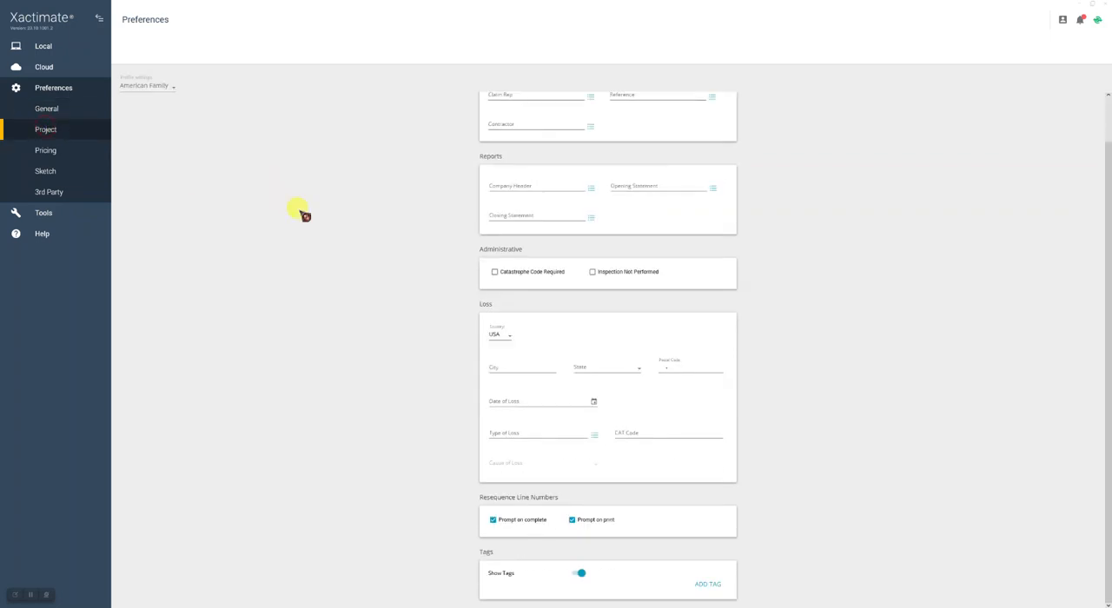
pyautogui.scroll(2, 304, 216)
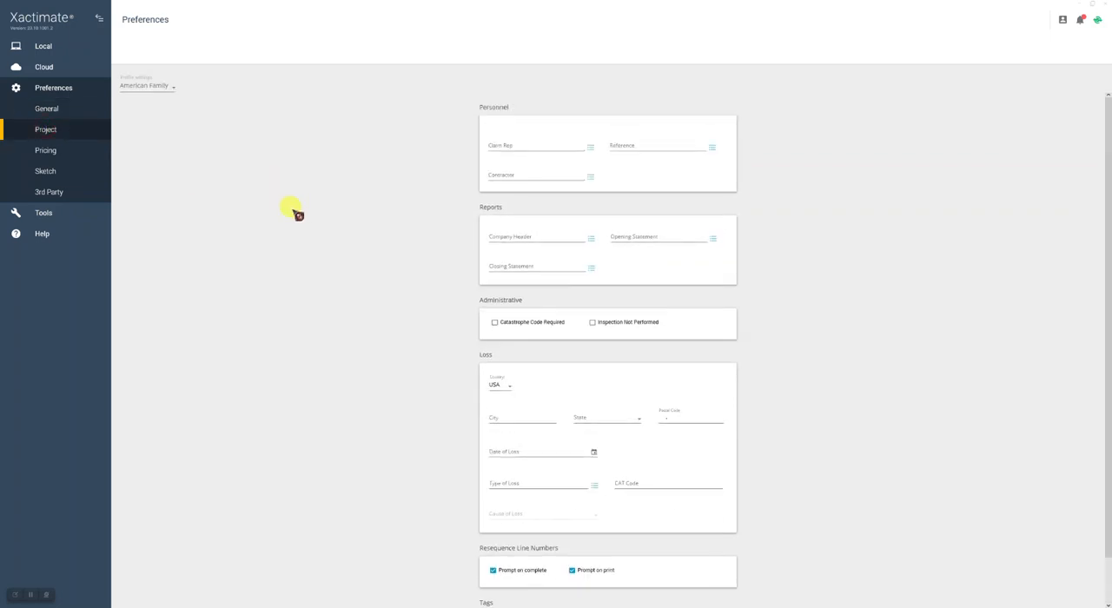
pyautogui.click(174, 87)
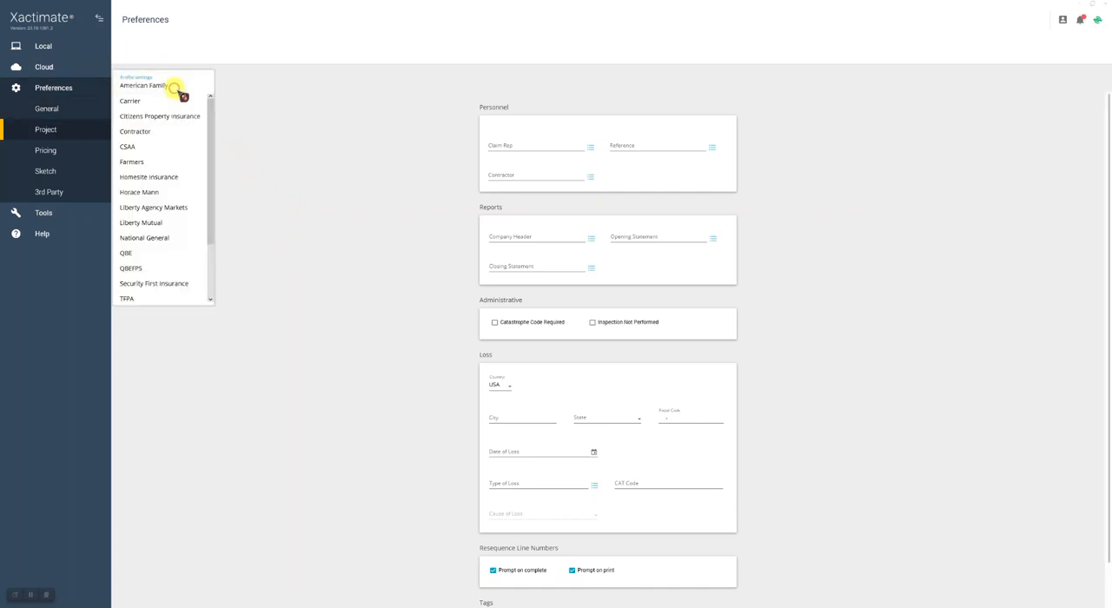
pyautogui.moveTo(208, 117)
pyautogui.mouseDown()
pyautogui.moveTo(212, 170)
pyautogui.moveTo(211, 107)
pyautogui.mouseUp()
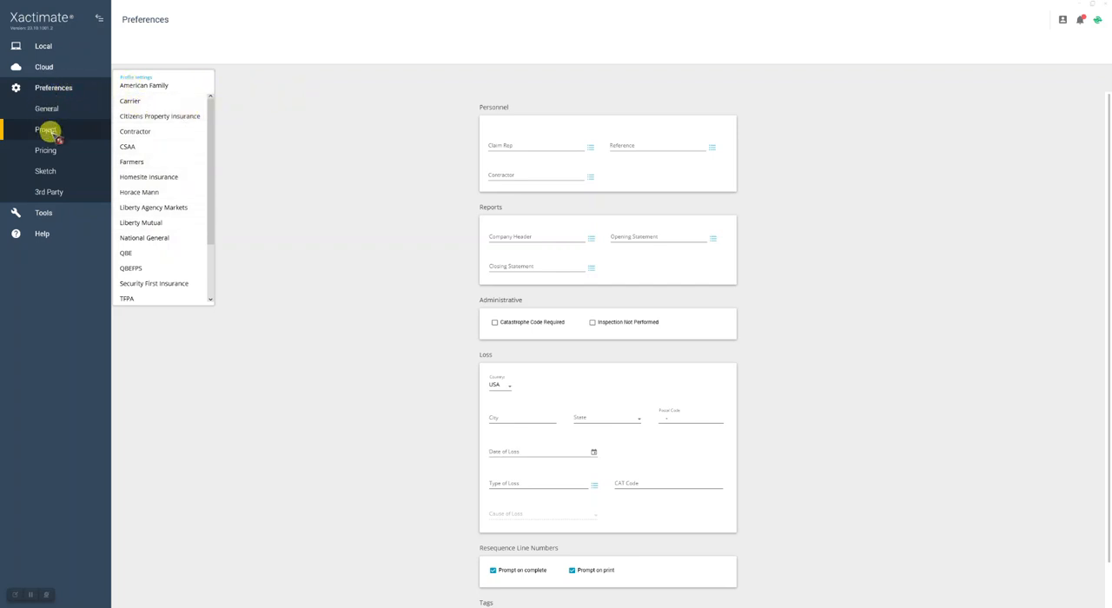
pyautogui.click(153, 85)
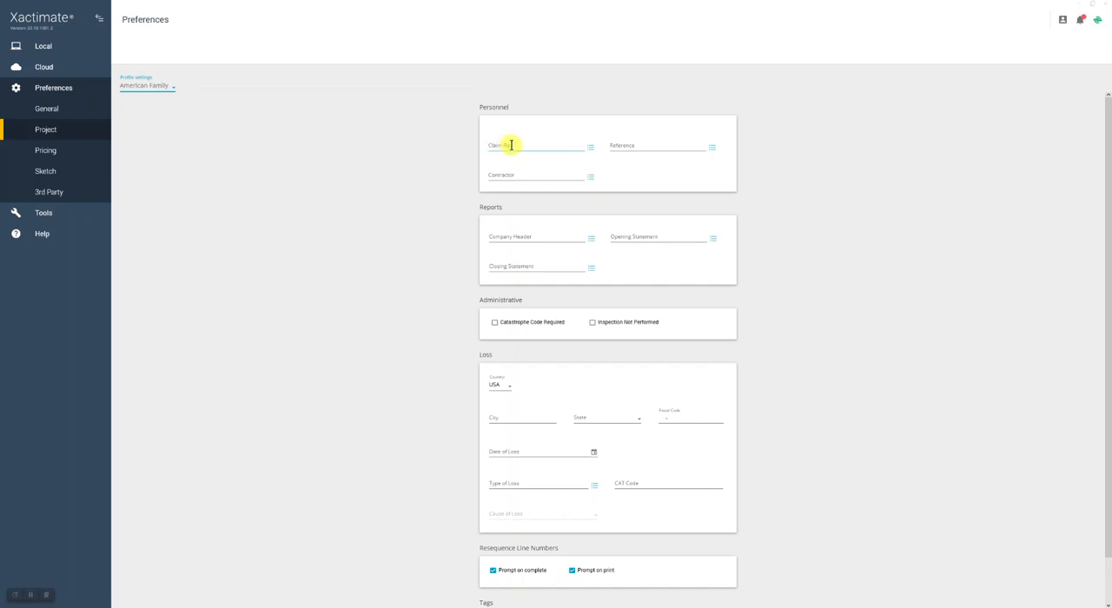
pyautogui.click(513, 144)
pyautogui.scroll(-2, 598, 318)
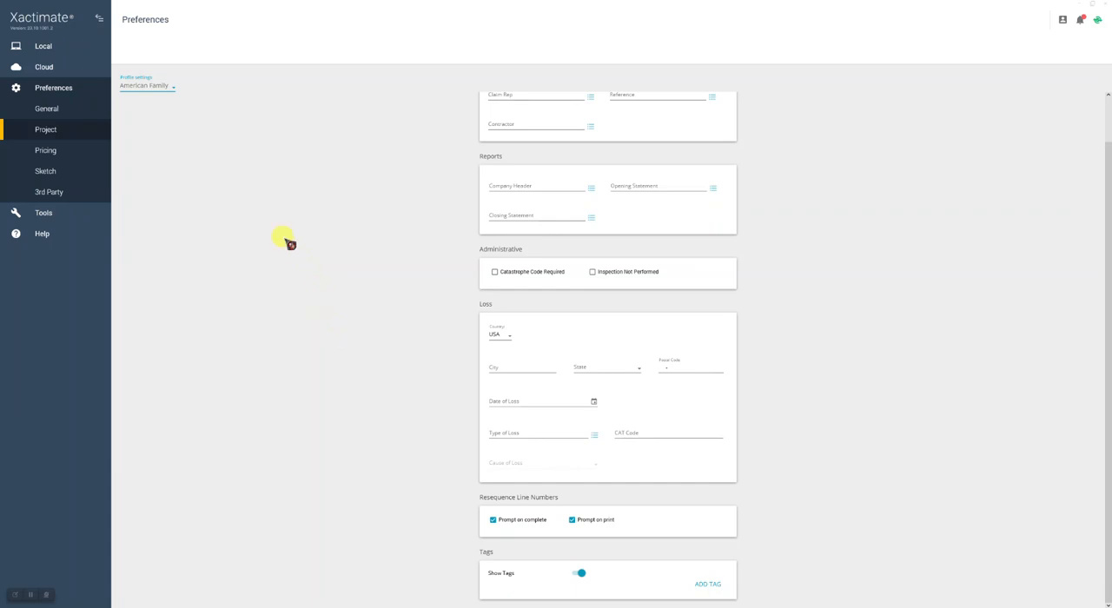
# - Review the pricing preferences for the American Family profile, including price list, depreciation, overhead and profit, and additional charges
pyautogui.click(48, 150)
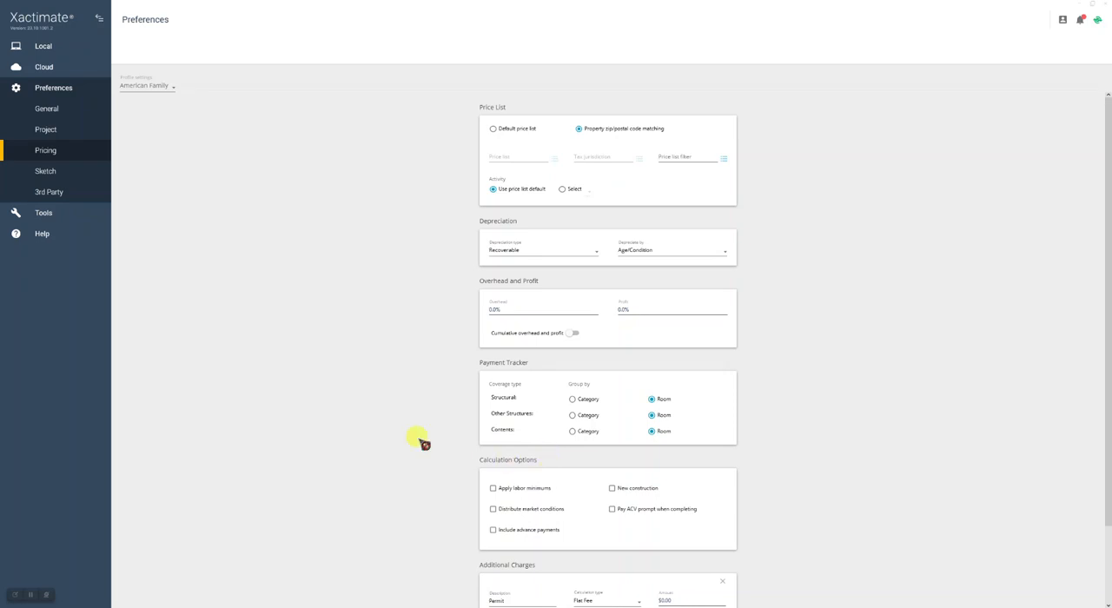
pyautogui.scroll(-3, 415, 440)
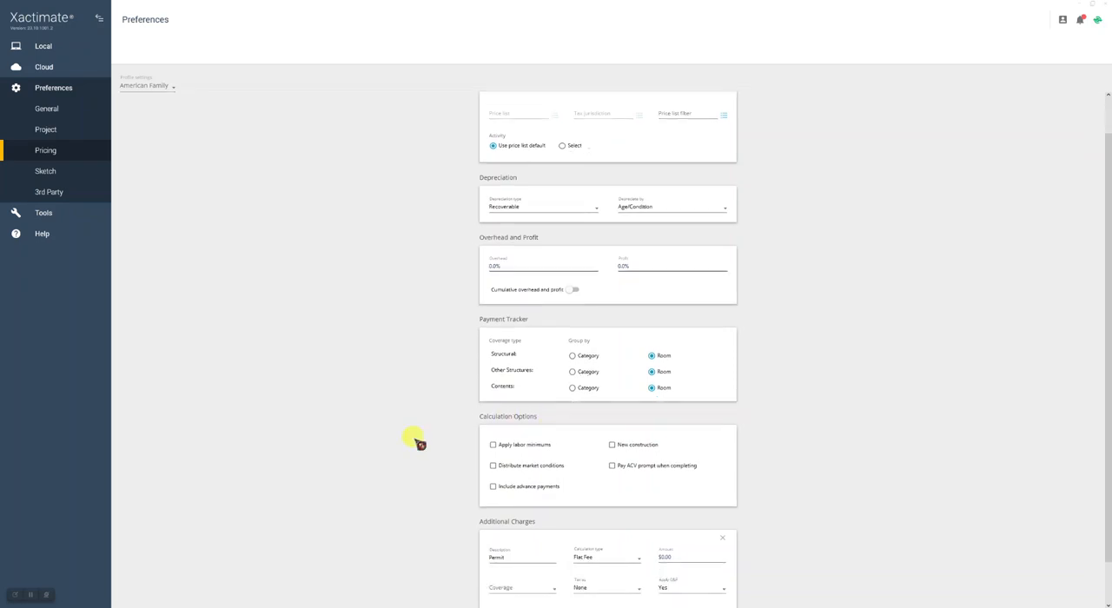
pyautogui.scroll(3, 415, 440)
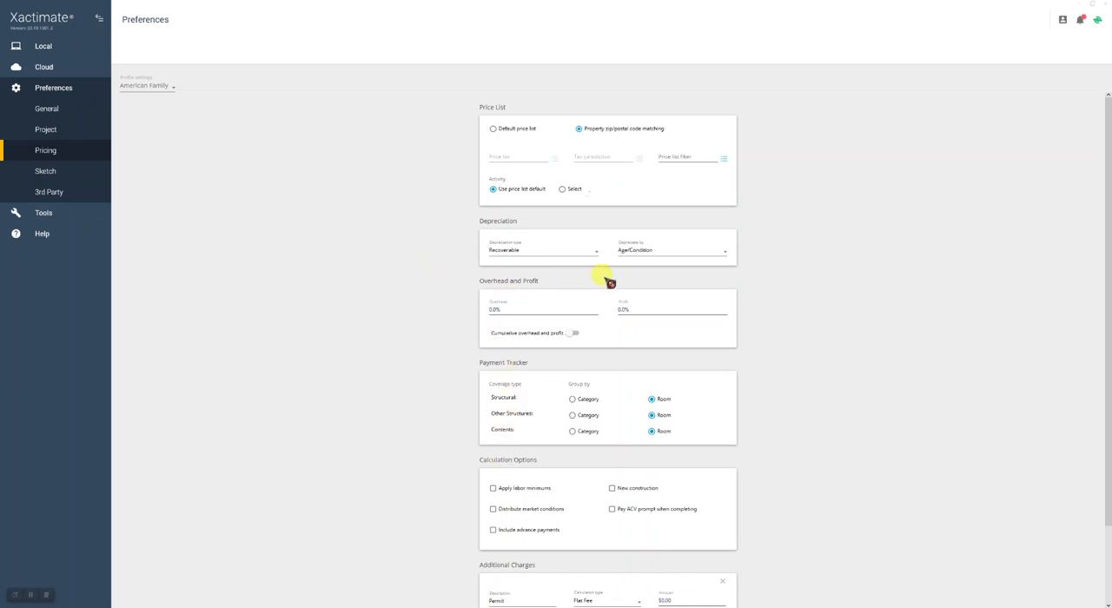
# - Review the sketch preferences for viewing and editing, placement and calculations under the American Family profile
pyautogui.click(48, 172)
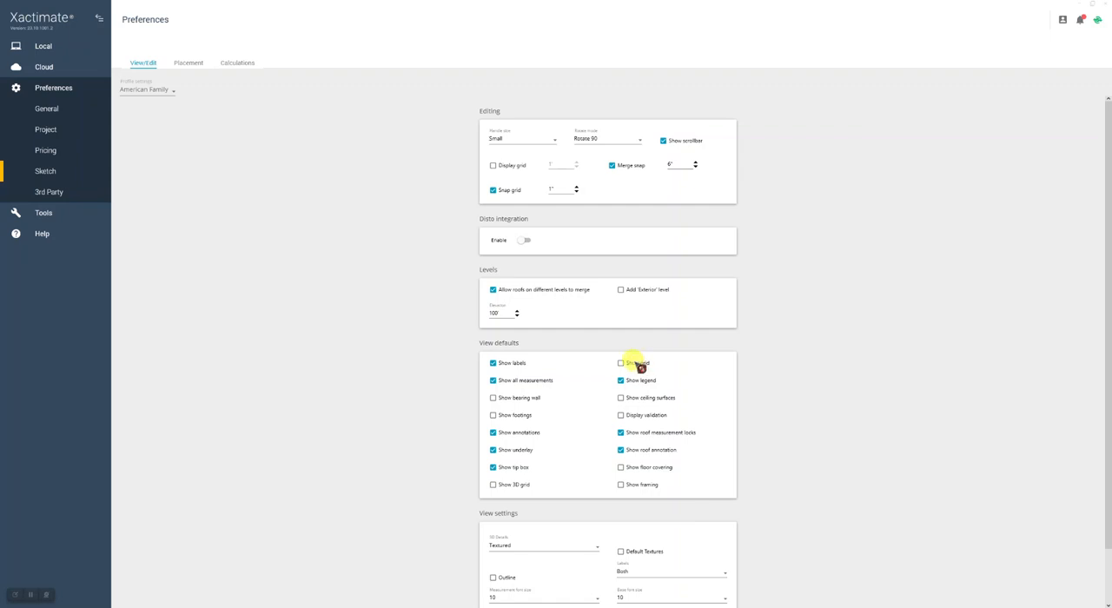
pyautogui.click(633, 364)
pyautogui.click(629, 364)
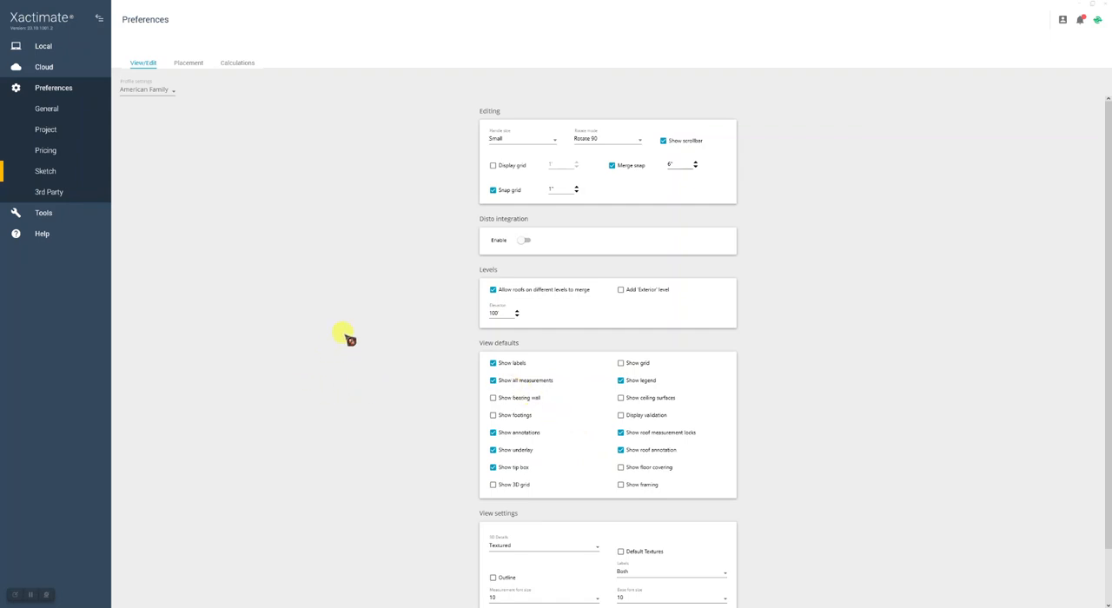
pyautogui.click(188, 63)
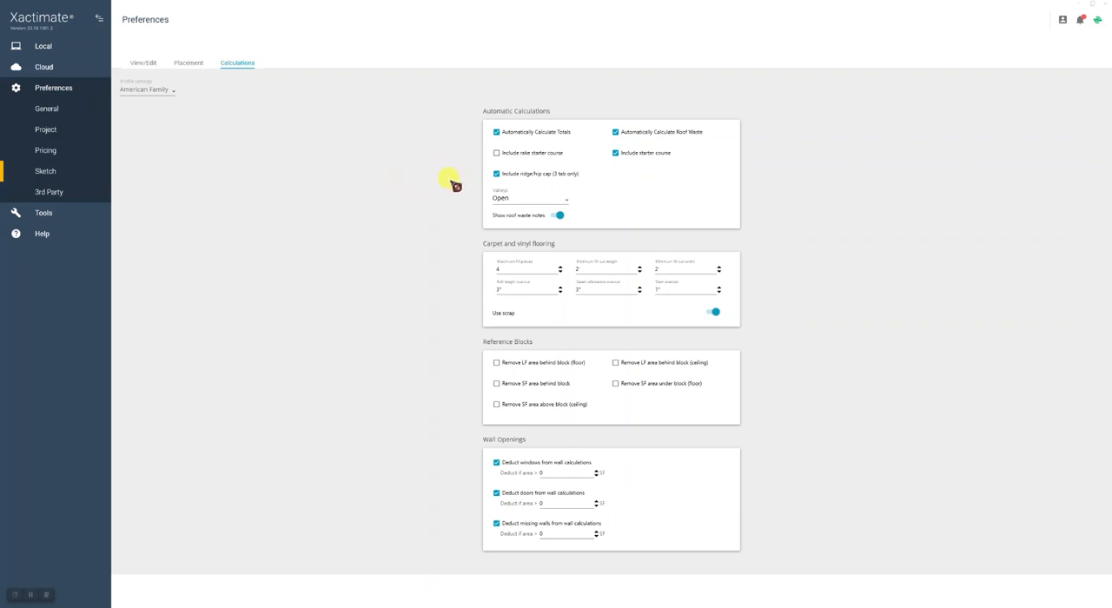
# - Open the tools page to examine data transfer, tokens and template documents
pyautogui.click(45, 214)
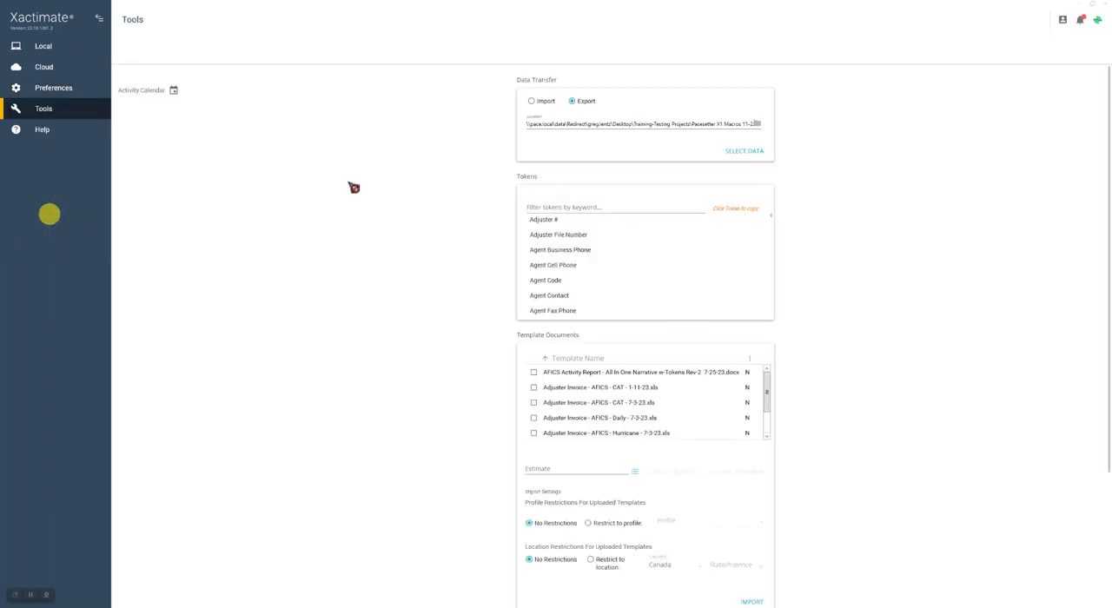
pyautogui.click(62, 110)
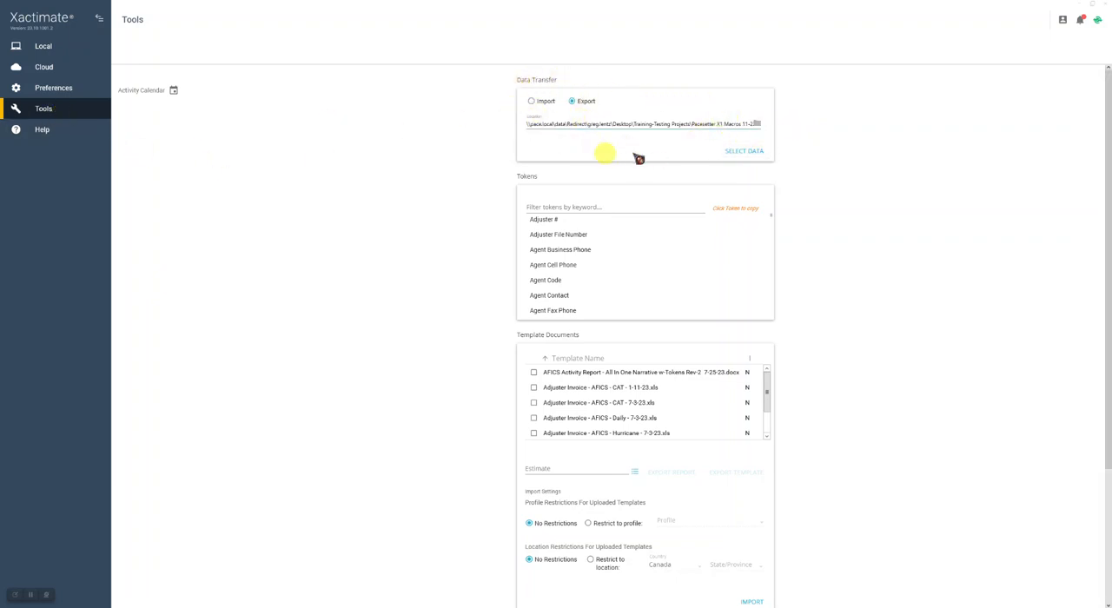
# - Switch the data transfer mode to Import and review the tokens, template documents, external links, XactAnalysis connection and re-sync sections
pyautogui.click(532, 101)
pyautogui.scroll(-3, 454, 171)
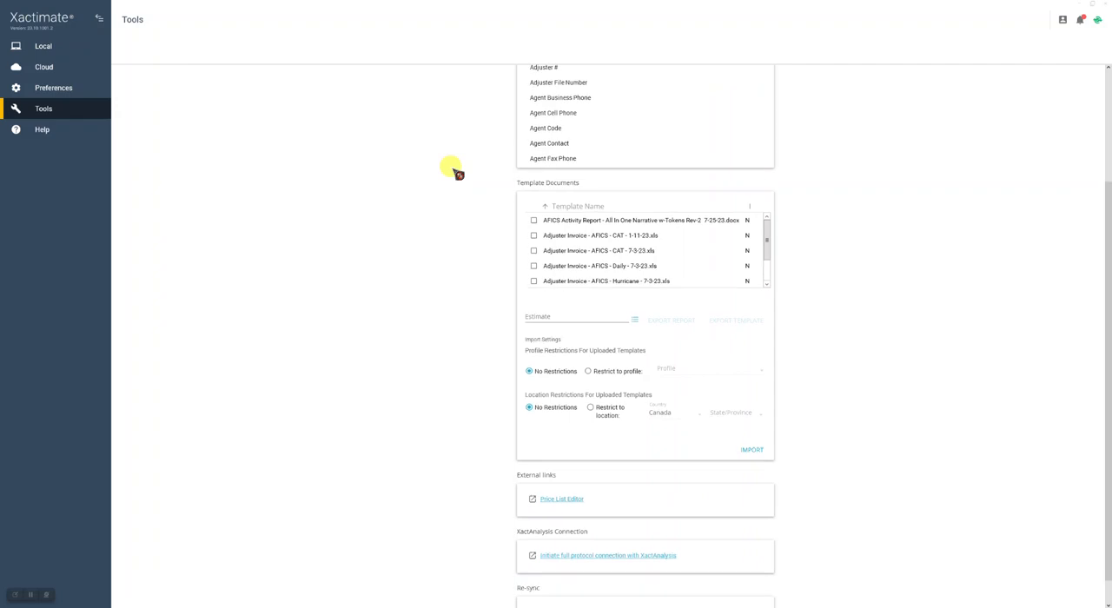
pyautogui.scroll(3, 455, 173)
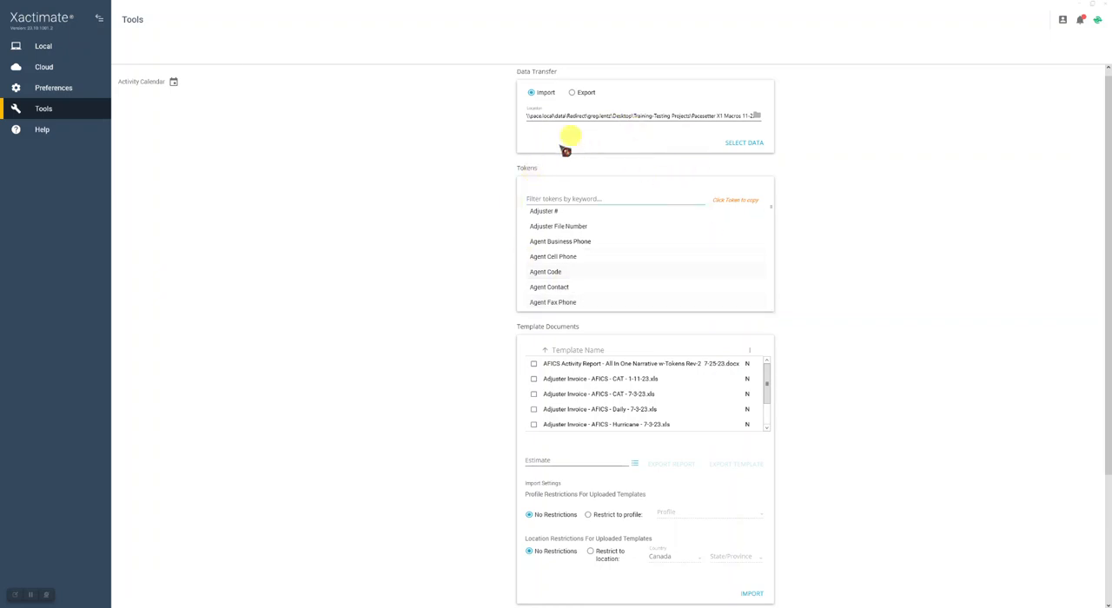
pyautogui.scroll(1, 916, 299)
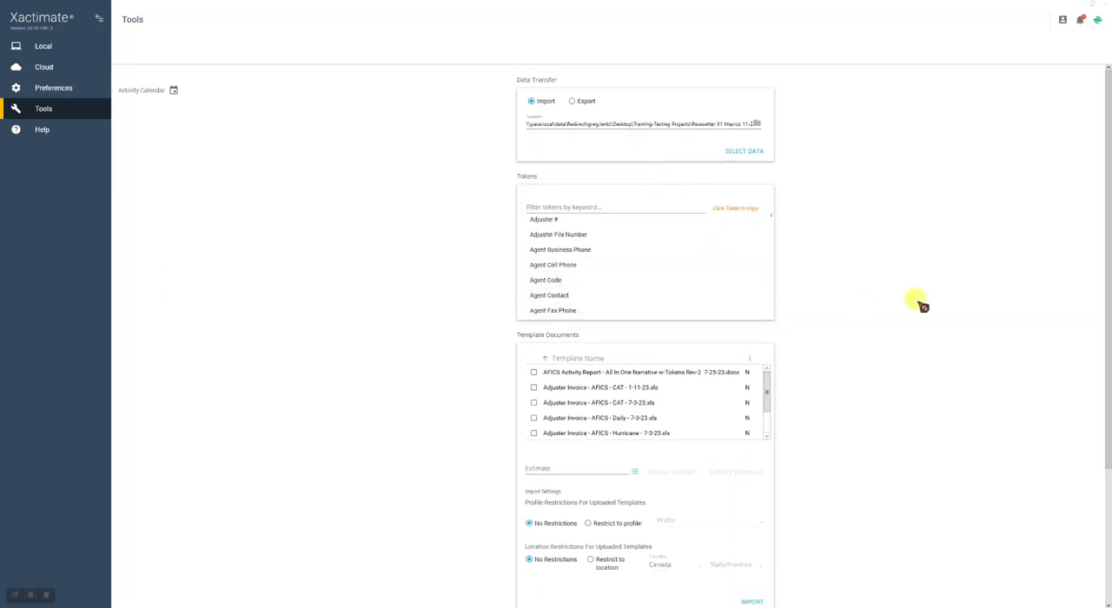
pyautogui.scroll(-3, 919, 302)
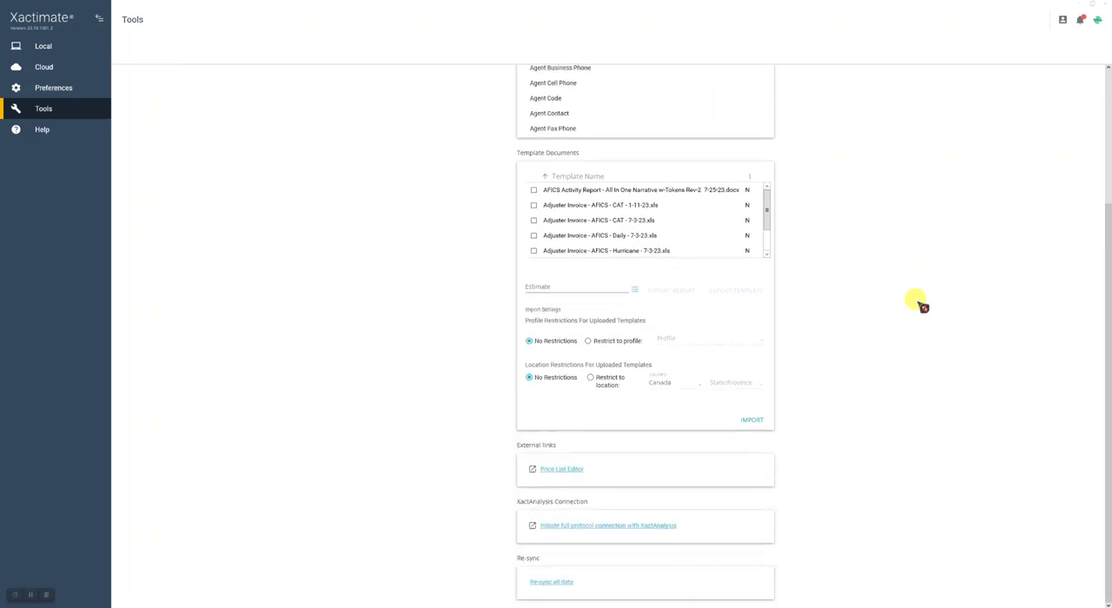
pyautogui.scroll(3, 920, 302)
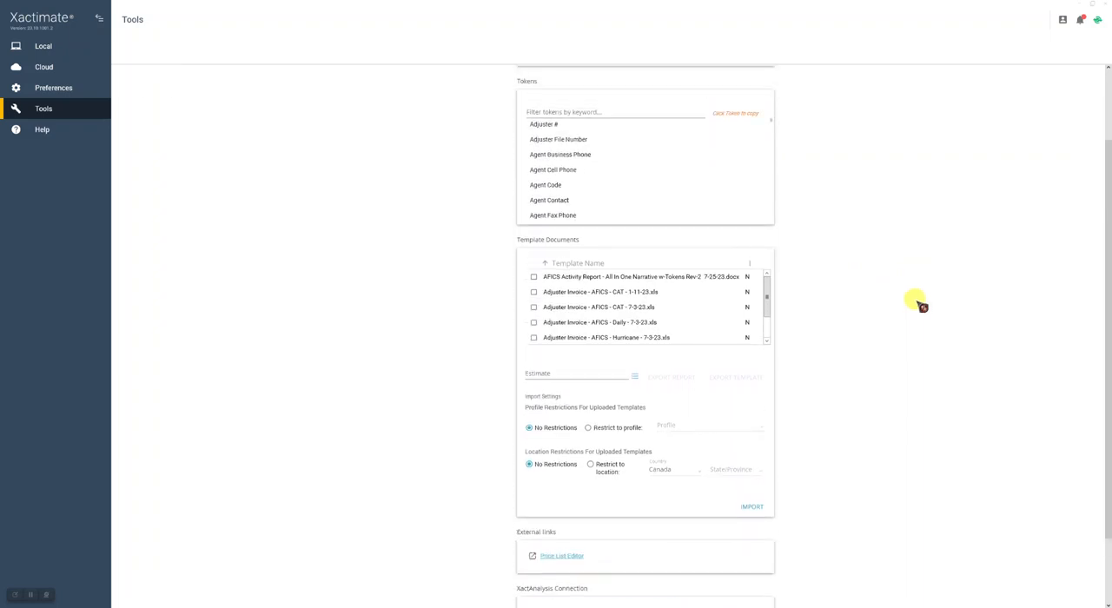
pyautogui.scroll(1, 920, 304)
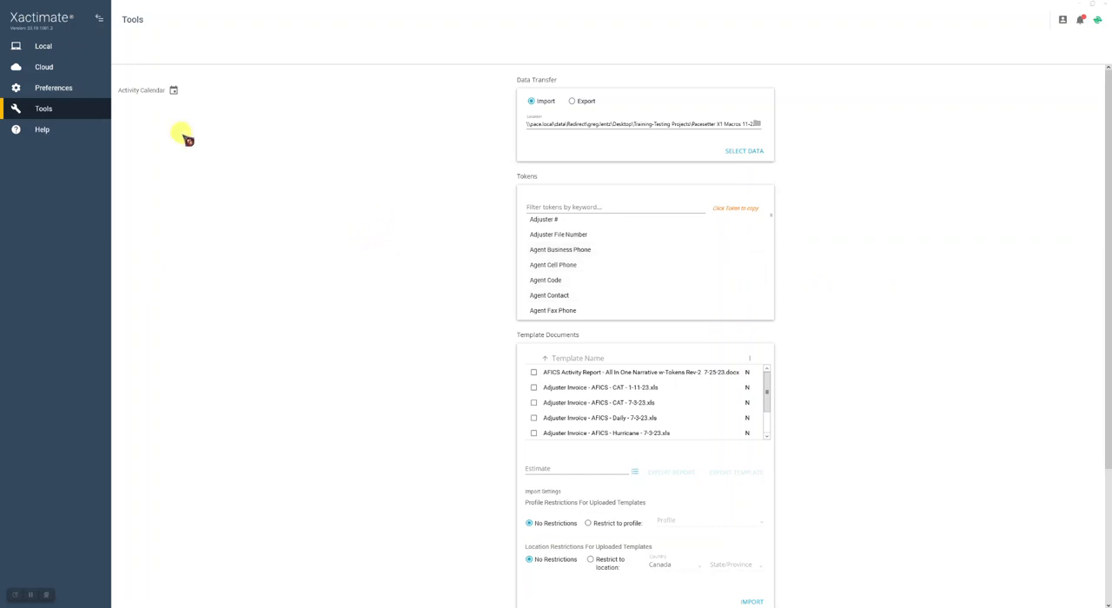
# - Return to the project preferences and look through the list of profile settings, leaving American Family selected
pyautogui.click(52, 87)
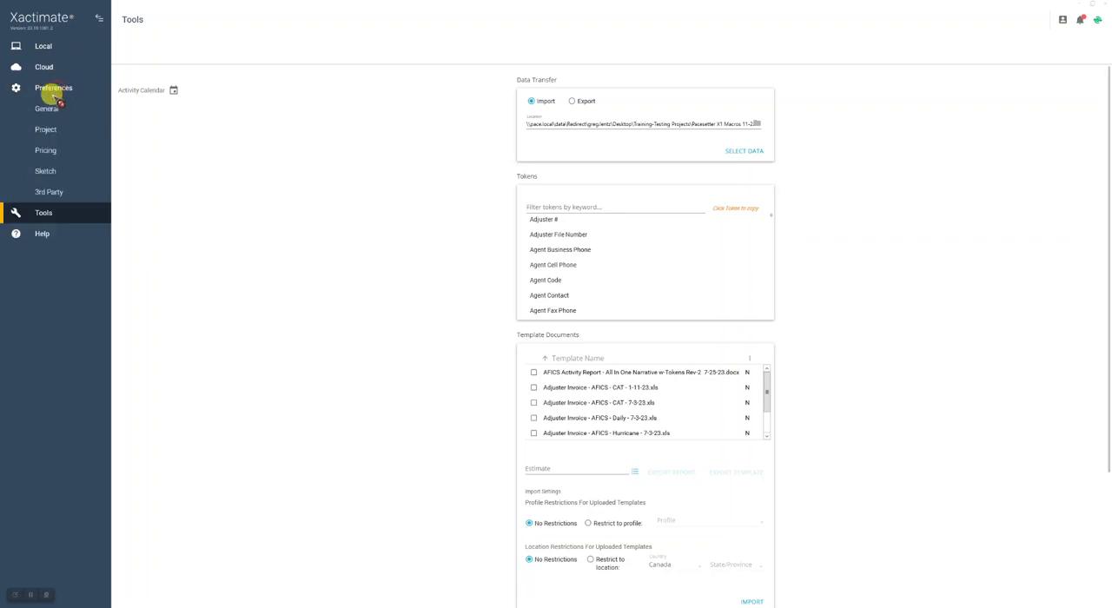
pyautogui.click(45, 128)
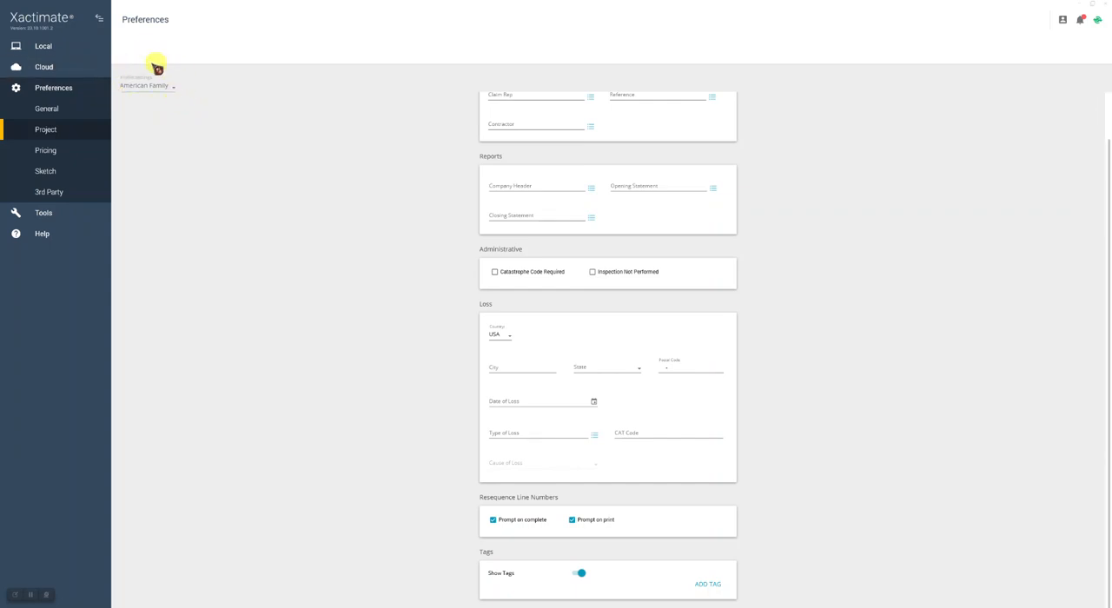
pyautogui.click(176, 89)
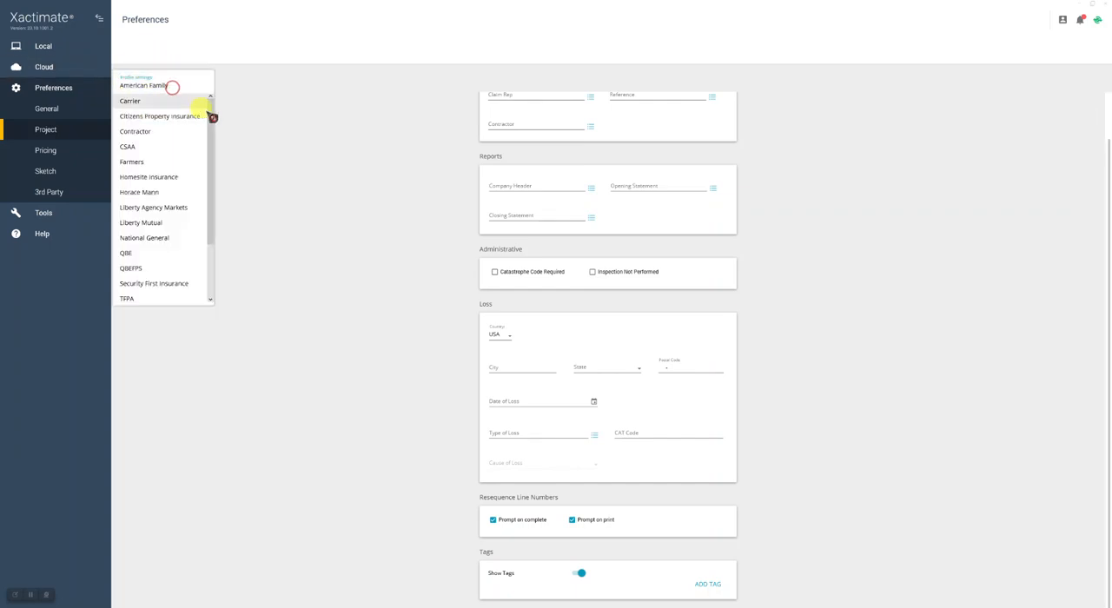
pyautogui.moveTo(214, 141)
pyautogui.mouseDown()
pyautogui.moveTo(208, 189)
pyautogui.moveTo(209, 103)
pyautogui.moveTo(211, 176)
pyautogui.moveTo(217, 124)
pyautogui.moveTo(203, 125)
pyautogui.mouseUp()
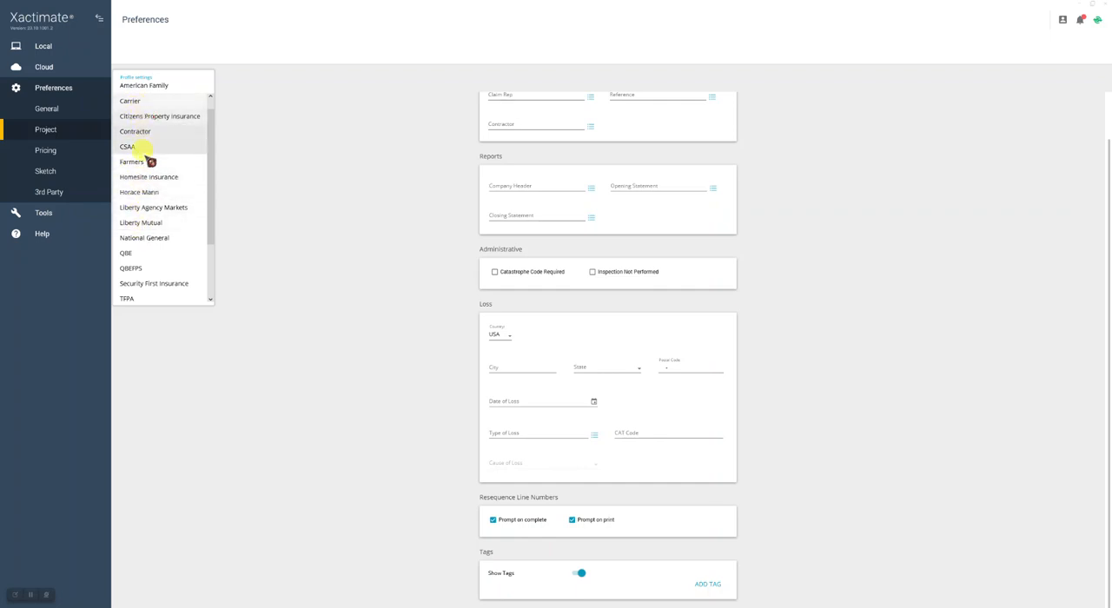
pyautogui.click(247, 90)
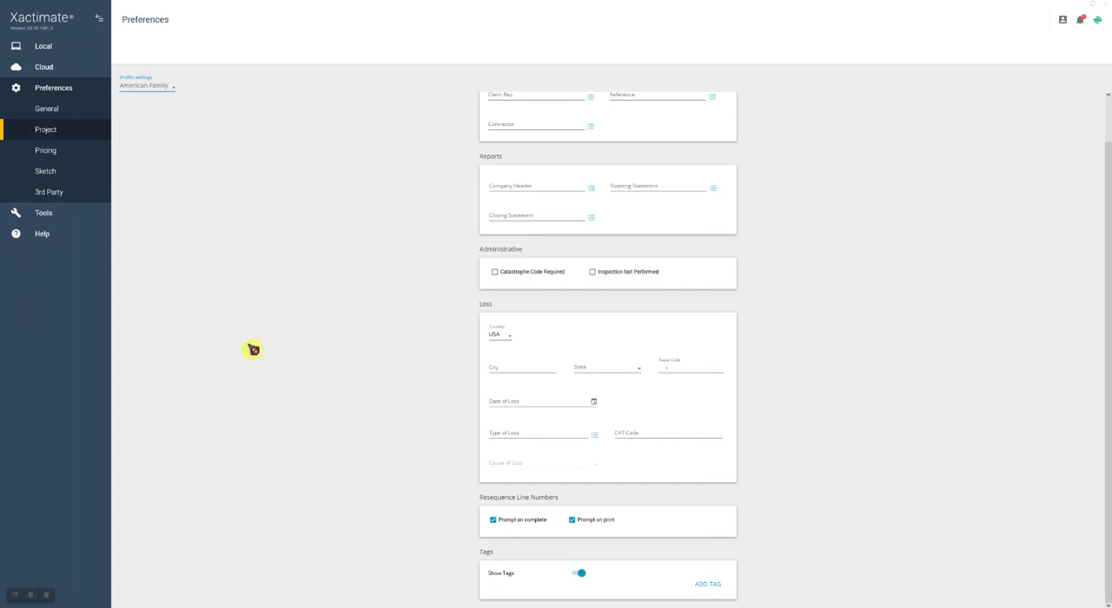
pyautogui.scroll(1, 349, 194)
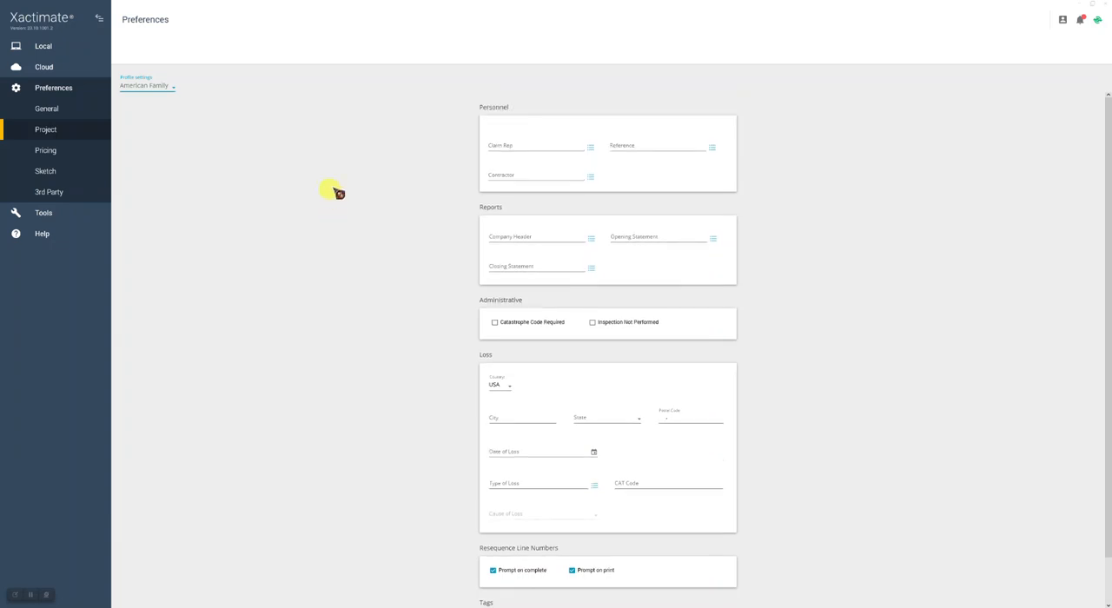